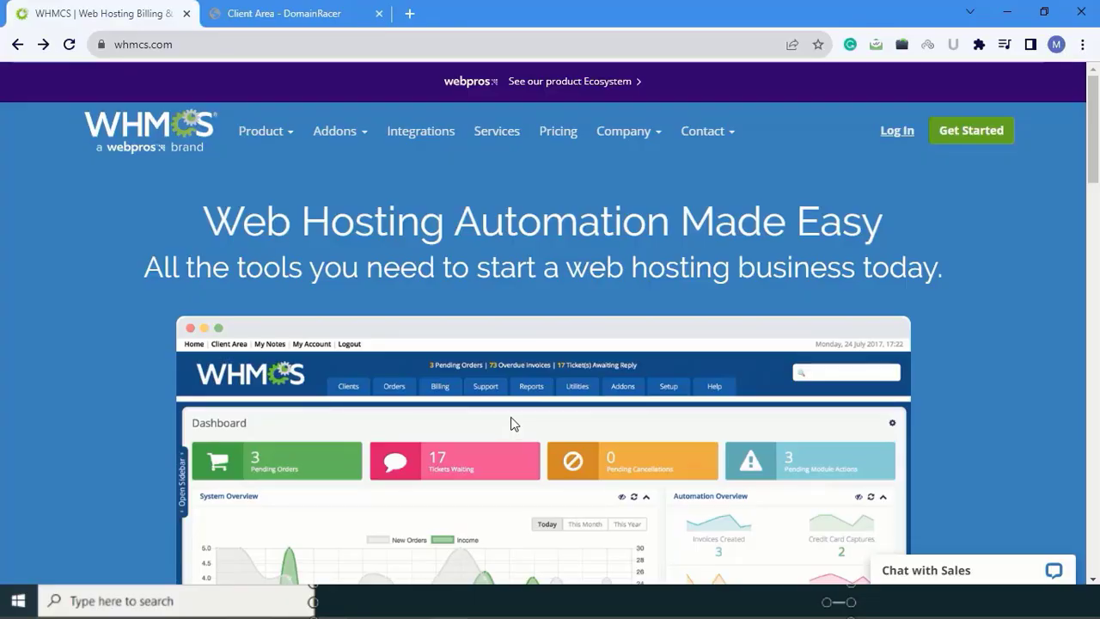
Step: Show the WHMCS pricing cards: Plus (up to 250 clients), Professional (up to 500) and Business
{"action": "left_click", "coordinate": [547, 135]}
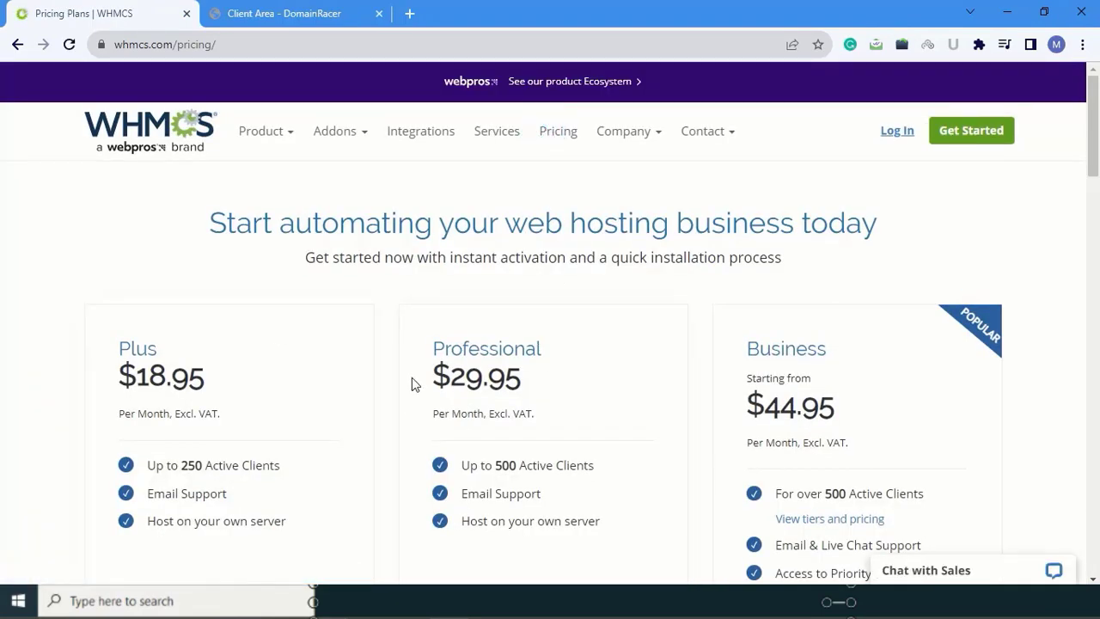
{"action": "scroll", "coordinate": [411, 383], "scroll_direction": "down", "scroll_amount": 2}
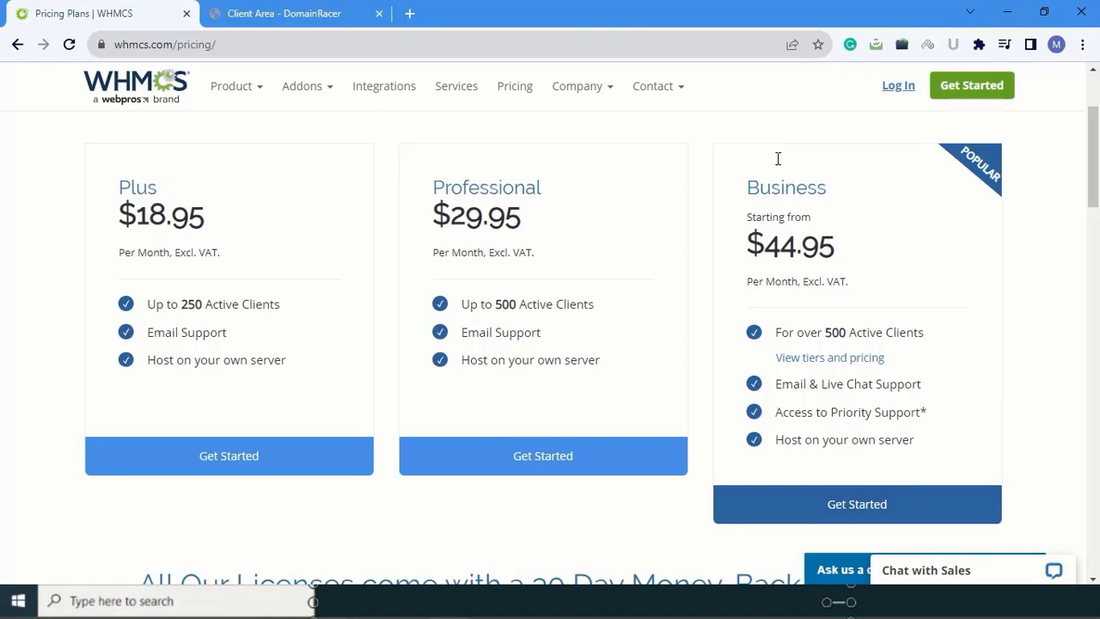
{"action": "mouse_move", "coordinate": [568, 92]}
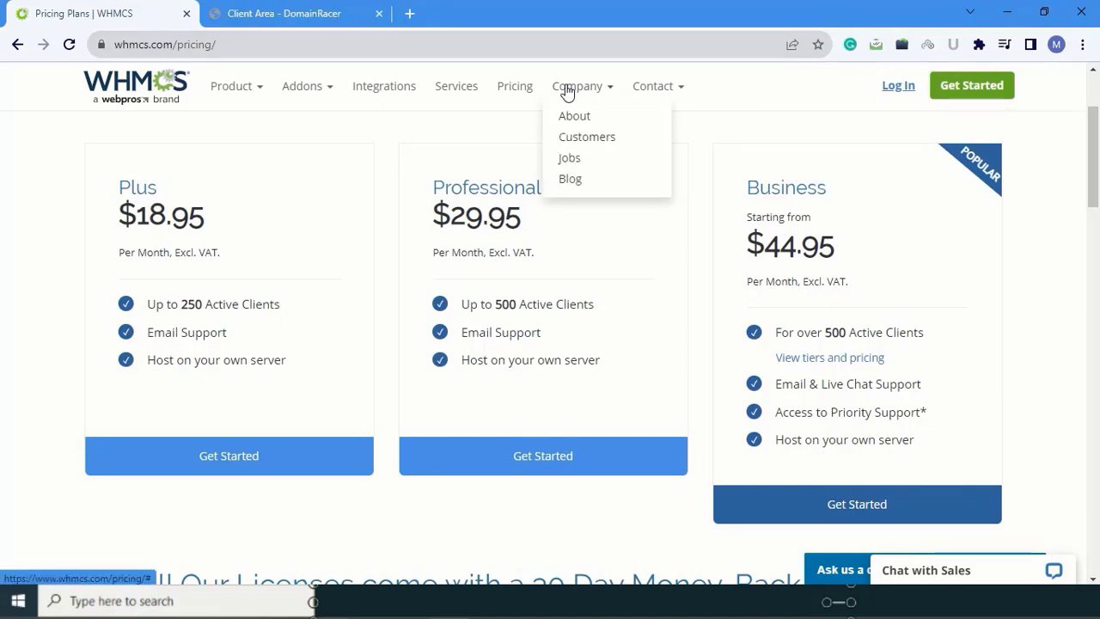
Step: Copy the Server URL from the DomainRacer client area
{"action": "left_click", "coordinate": [317, 7]}
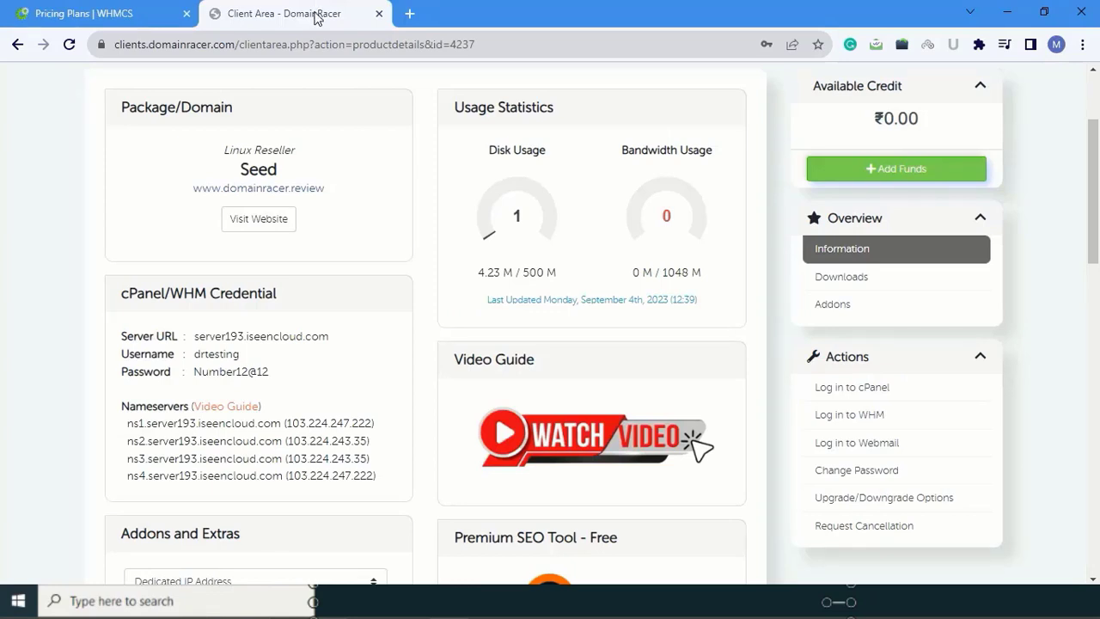
{"action": "left_click_drag", "start_coordinate": [196, 338], "coordinate": [342, 334]}
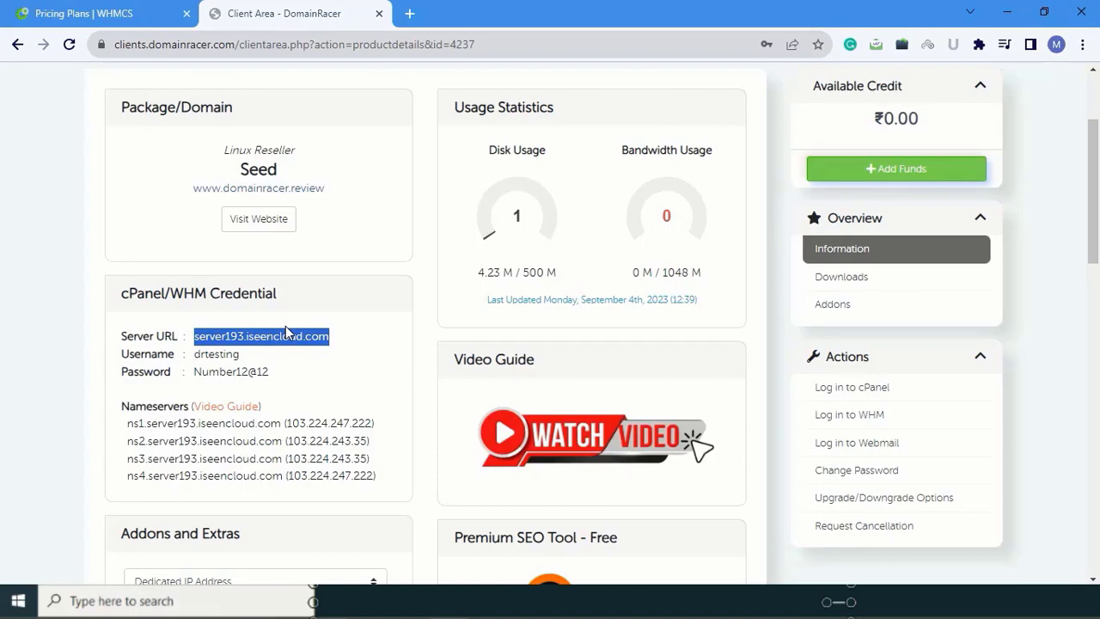
{"action": "right_click", "coordinate": [285, 328]}
{"action": "left_click", "coordinate": [305, 339]}
Step: Load the server URL in a new tab and log in to cPanel, dismissing the password warning
{"action": "left_click", "coordinate": [409, 13]}
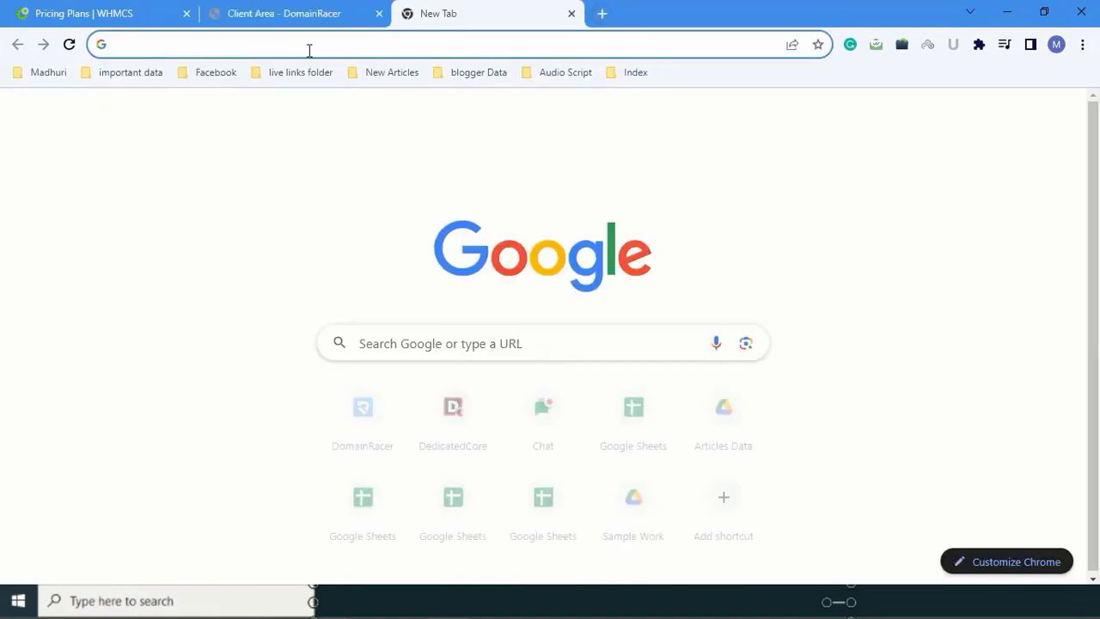
{"action": "left_click", "coordinate": [306, 49]}
{"action": "right_click", "coordinate": [307, 49]}
{"action": "left_click", "coordinate": [355, 155]}
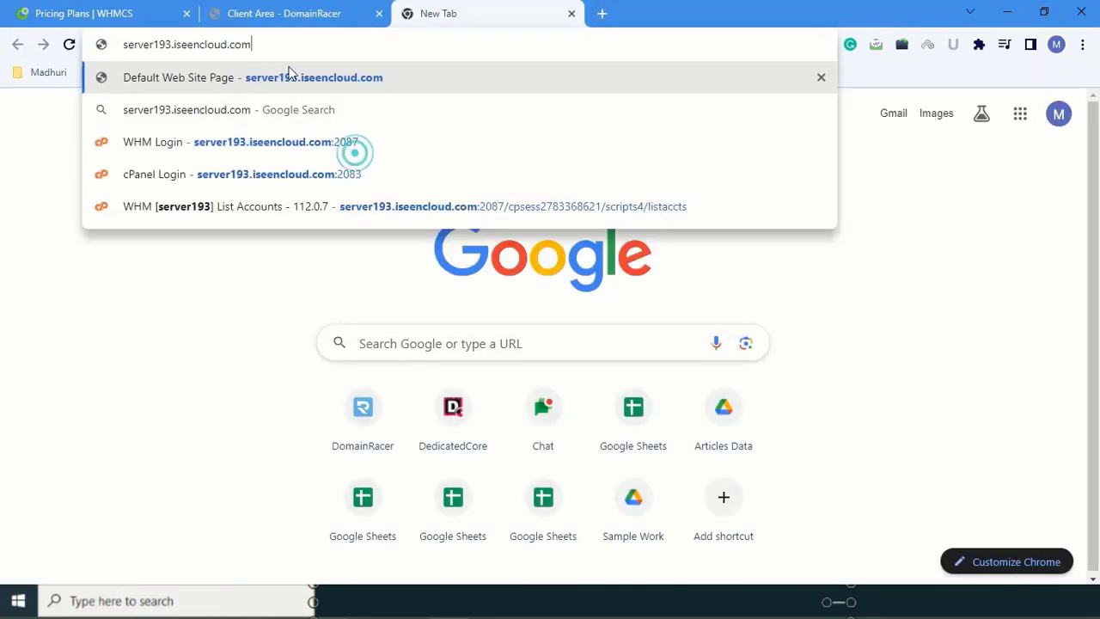
{"action": "left_click", "coordinate": [248, 175]}
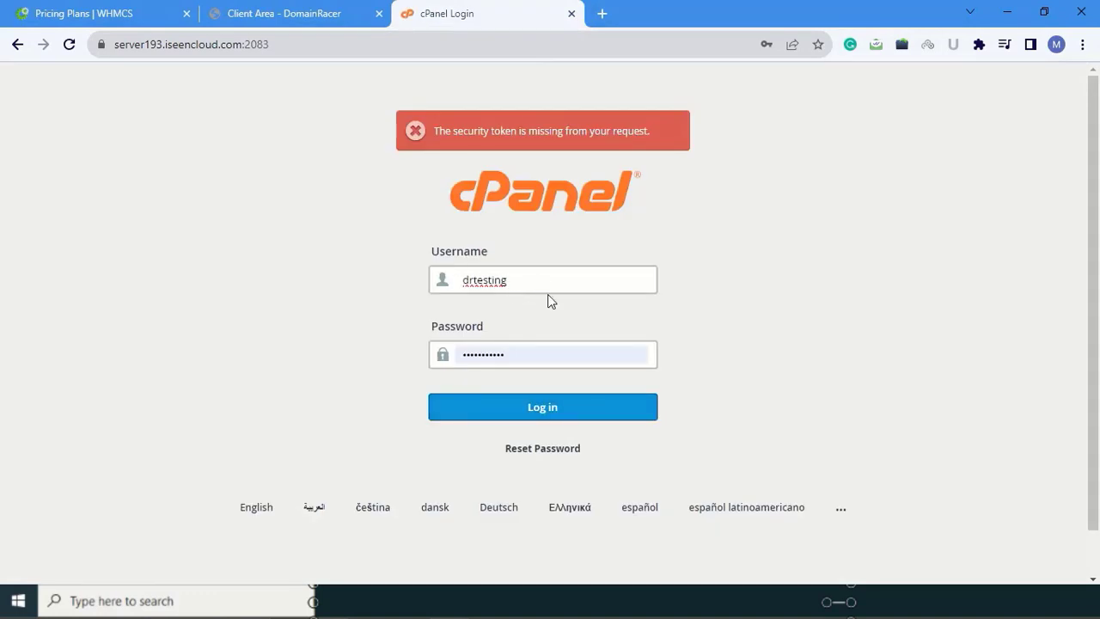
{"action": "left_click", "coordinate": [518, 416]}
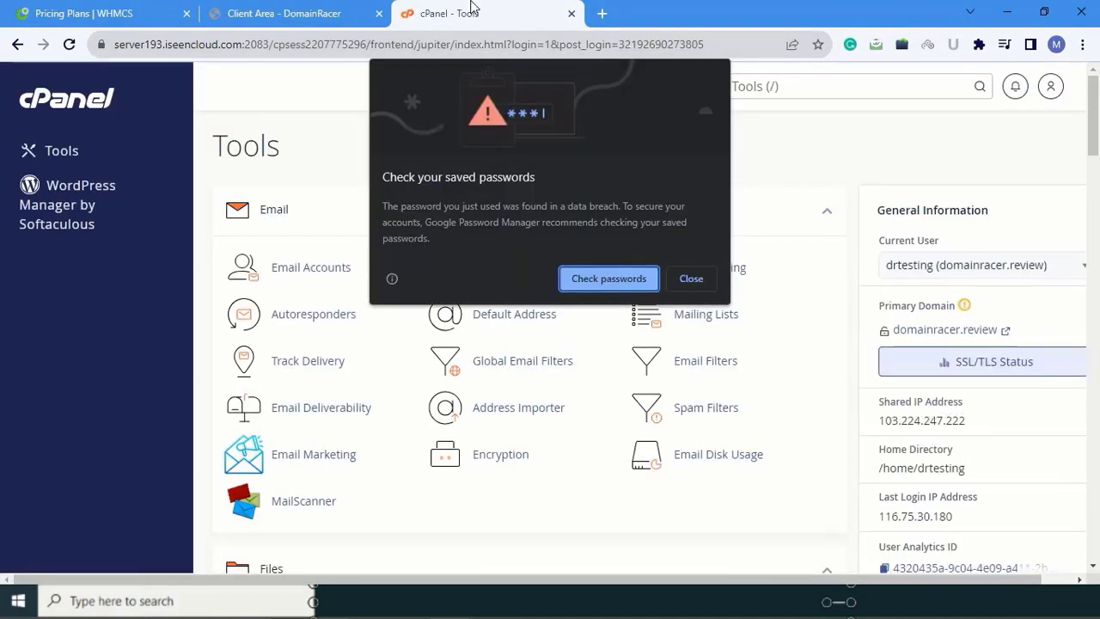
{"action": "left_click", "coordinate": [691, 279]}
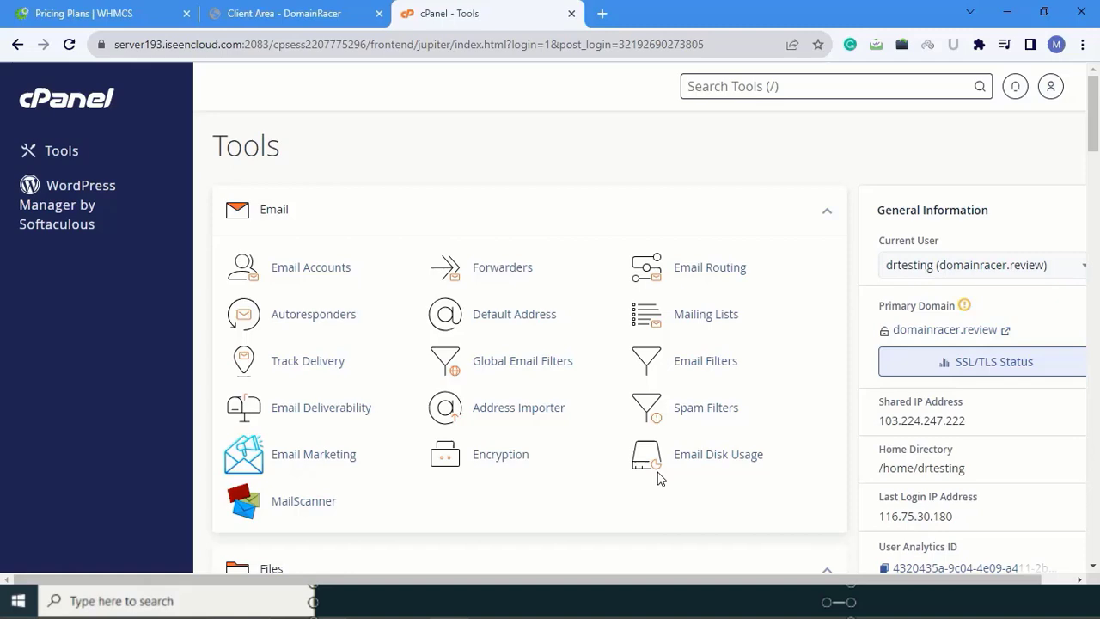
Step: Launch Softaculous Apps Installer from the Software section and locate the WHMCS card in Top Scripts
{"action": "scroll", "coordinate": [593, 365], "scroll_direction": "down", "scroll_amount": 2}
{"action": "scroll", "coordinate": [593, 365], "scroll_direction": "down", "scroll_amount": 8}
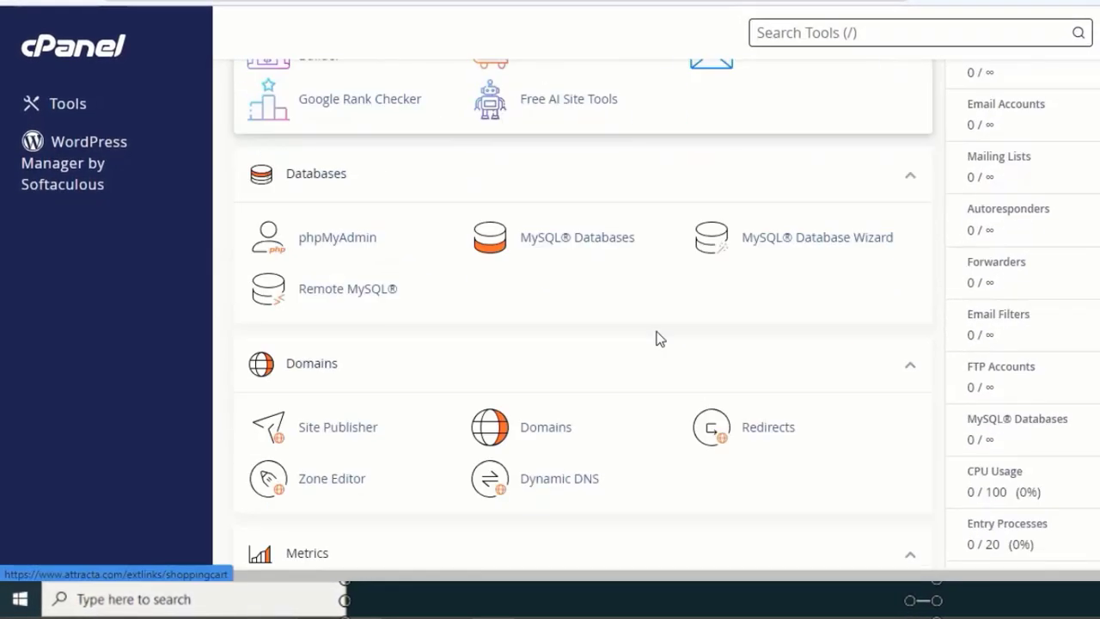
{"action": "scroll", "coordinate": [655, 337], "scroll_direction": "down", "scroll_amount": 10}
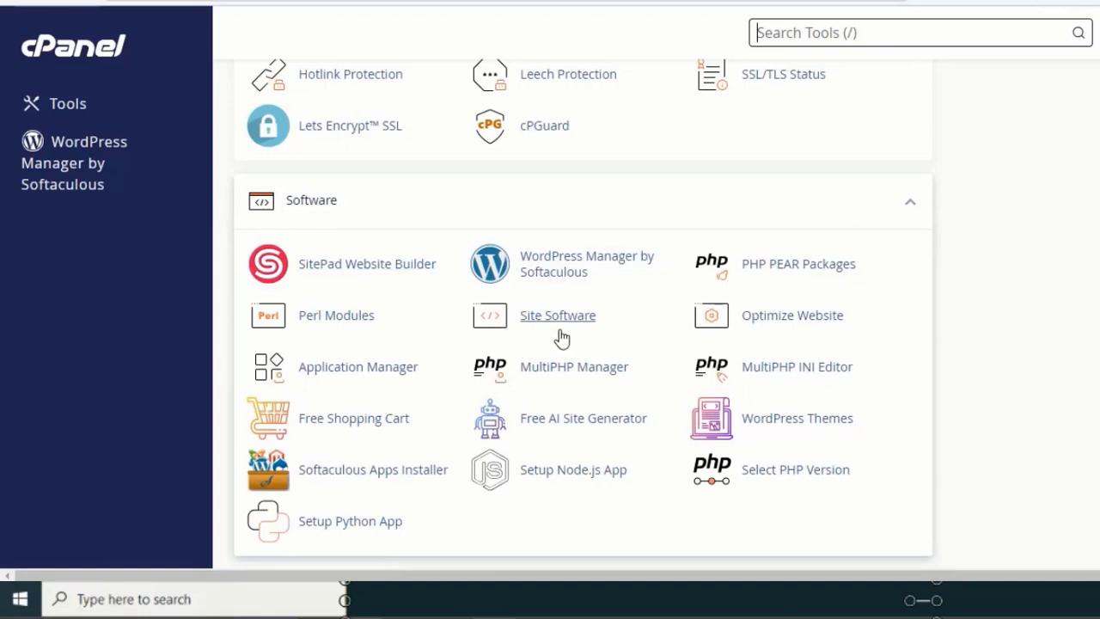
{"action": "scroll", "coordinate": [560, 315], "scroll_direction": "down", "scroll_amount": 2}
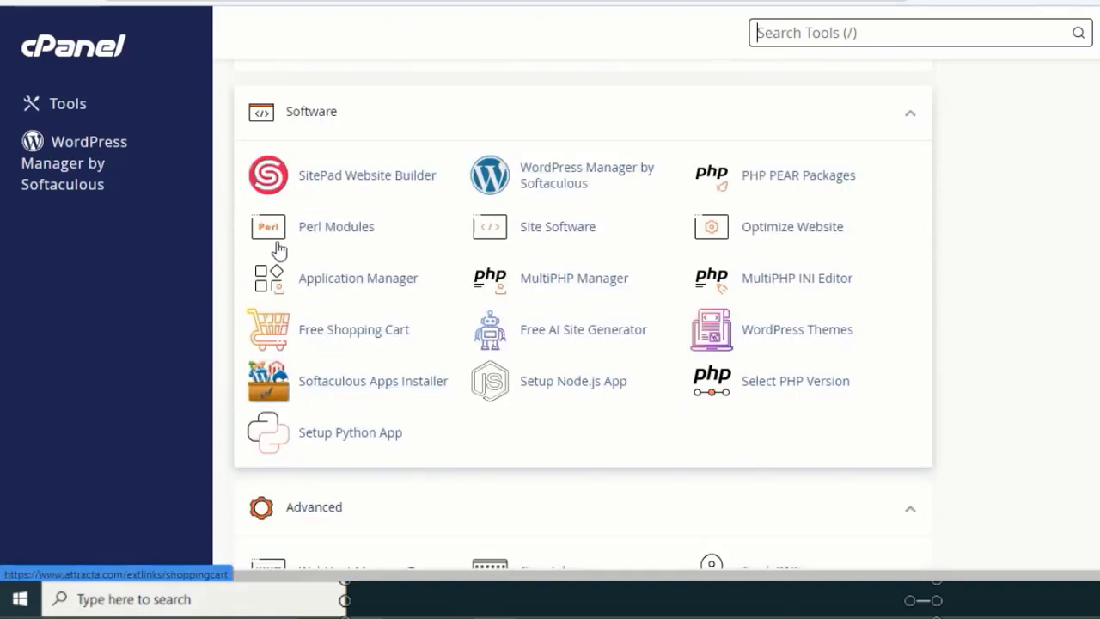
{"action": "left_click", "coordinate": [345, 389]}
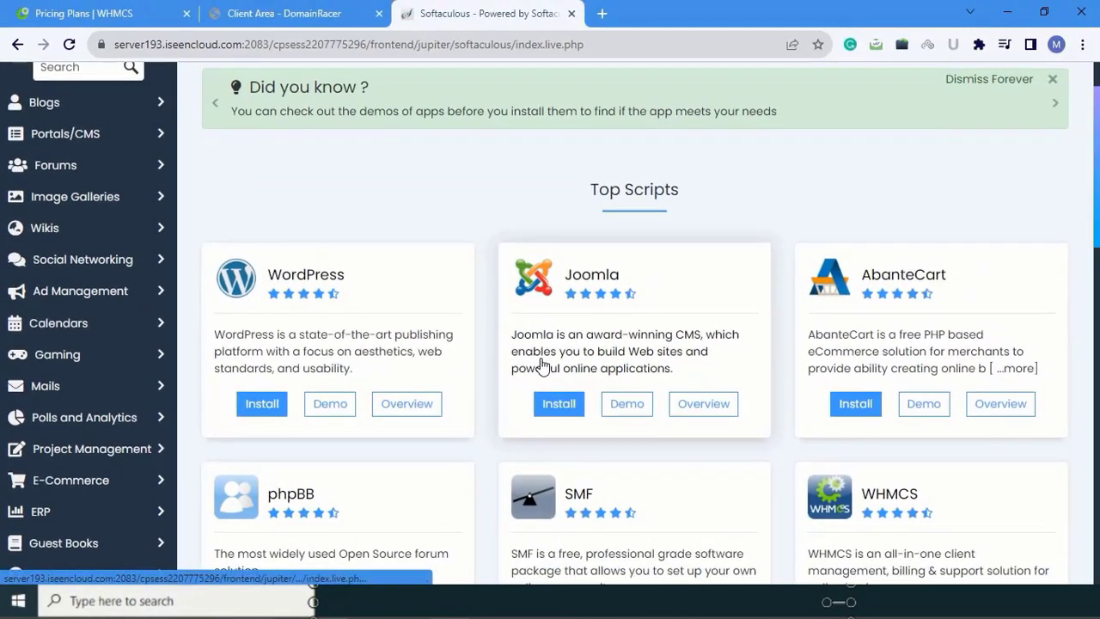
{"action": "scroll", "coordinate": [541, 366], "scroll_direction": "down", "scroll_amount": 6}
{"action": "scroll", "coordinate": [543, 363], "scroll_direction": "down", "scroll_amount": 2}
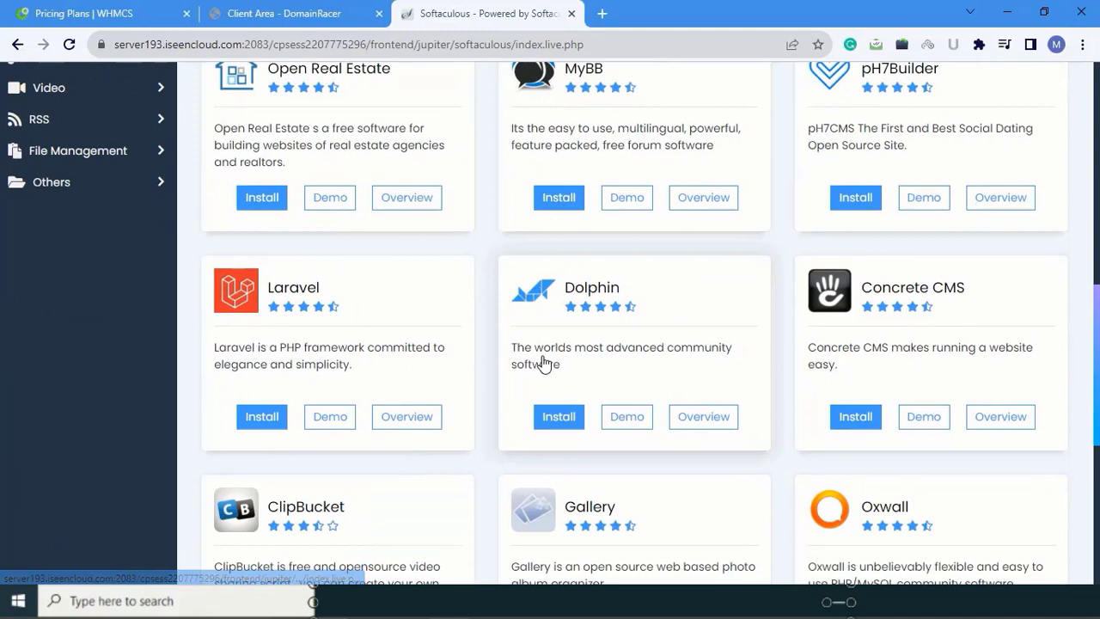
{"action": "scroll", "coordinate": [902, 141], "scroll_direction": "up", "scroll_amount": 4}
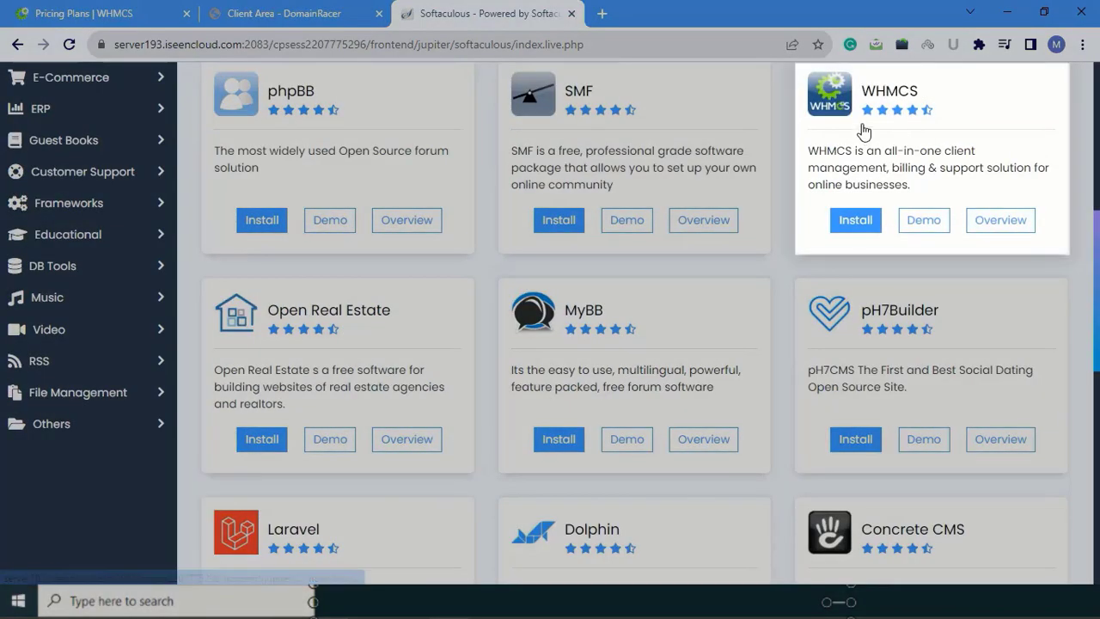
Step: Begin the WHMCS install on domainracer.review with a blank directory and CRON minute 5, hour 0
{"action": "left_click", "coordinate": [855, 221]}
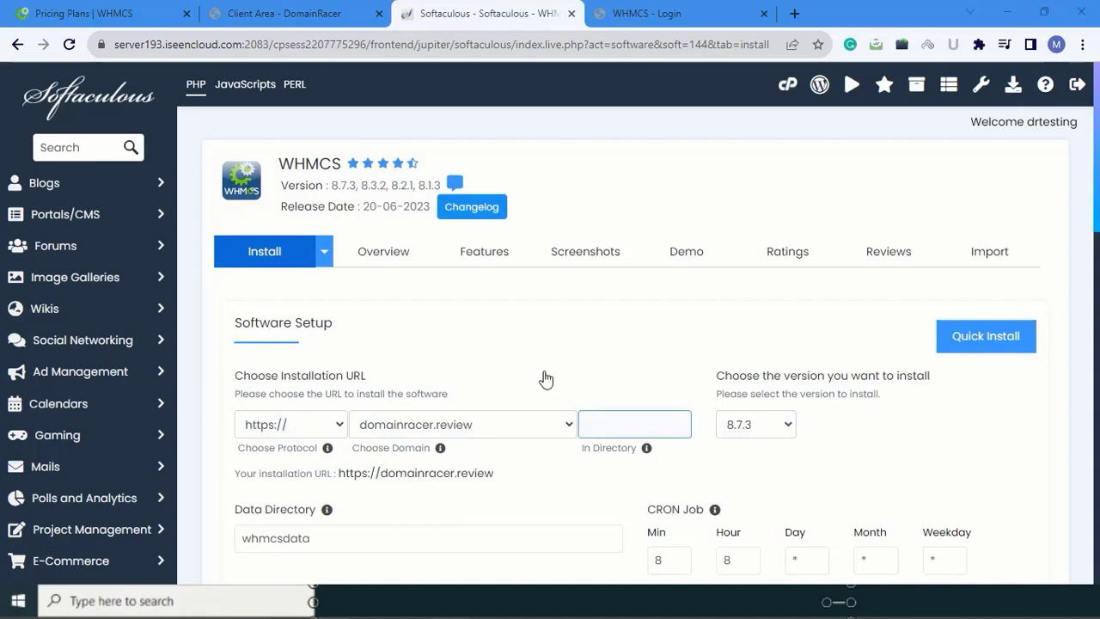
{"action": "scroll", "coordinate": [238, 237], "scroll_direction": "down", "scroll_amount": 2}
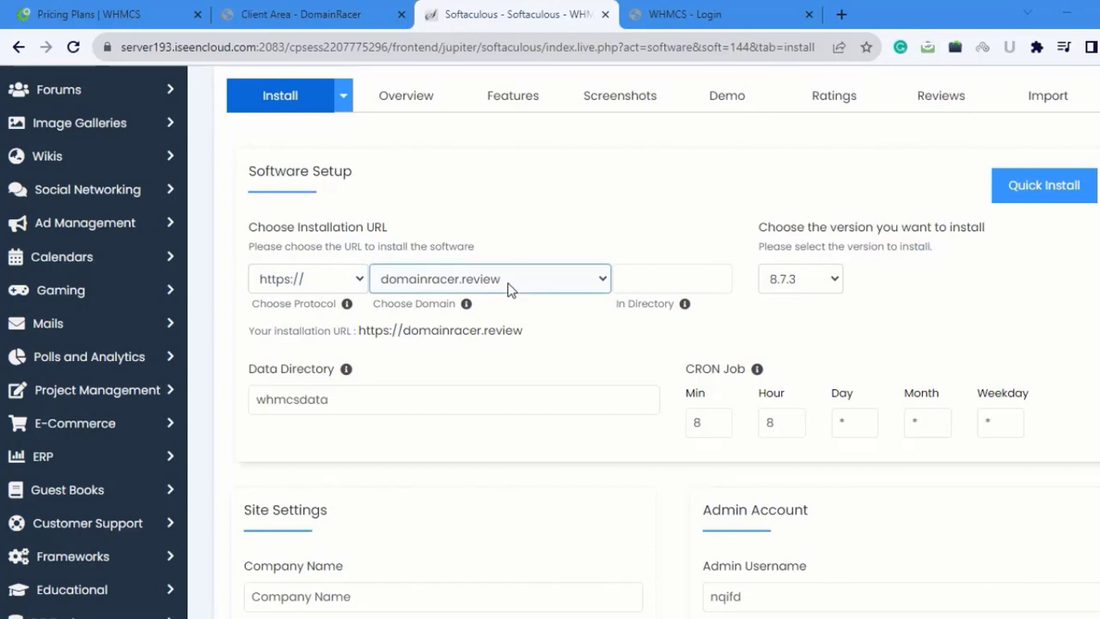
{"action": "left_click", "coordinate": [664, 280]}
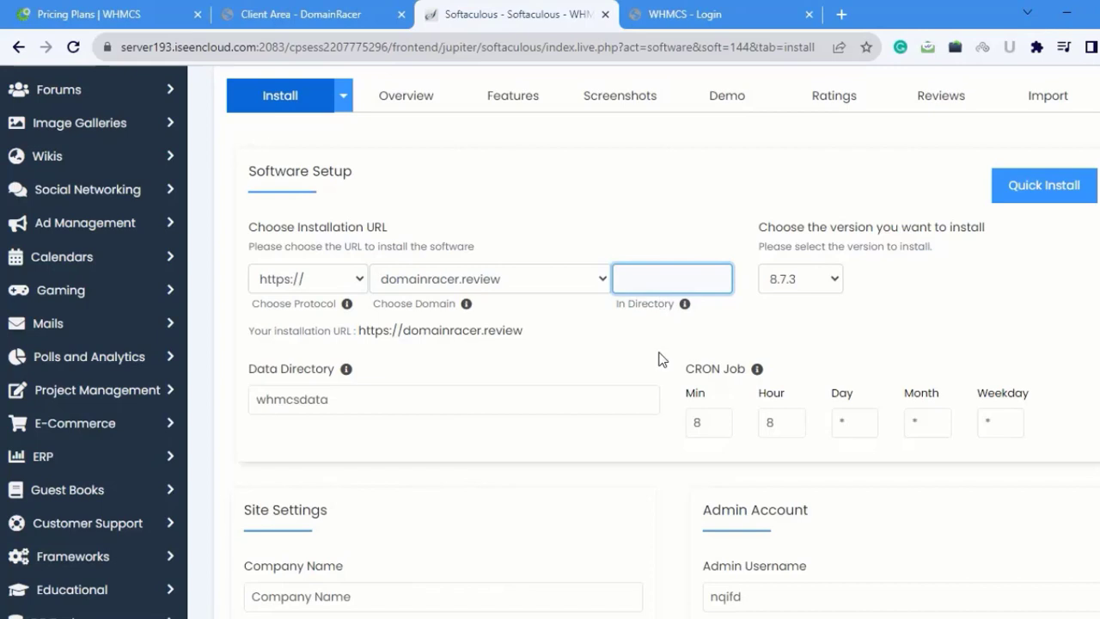
{"action": "scroll", "coordinate": [574, 339], "scroll_direction": "down", "scroll_amount": 1}
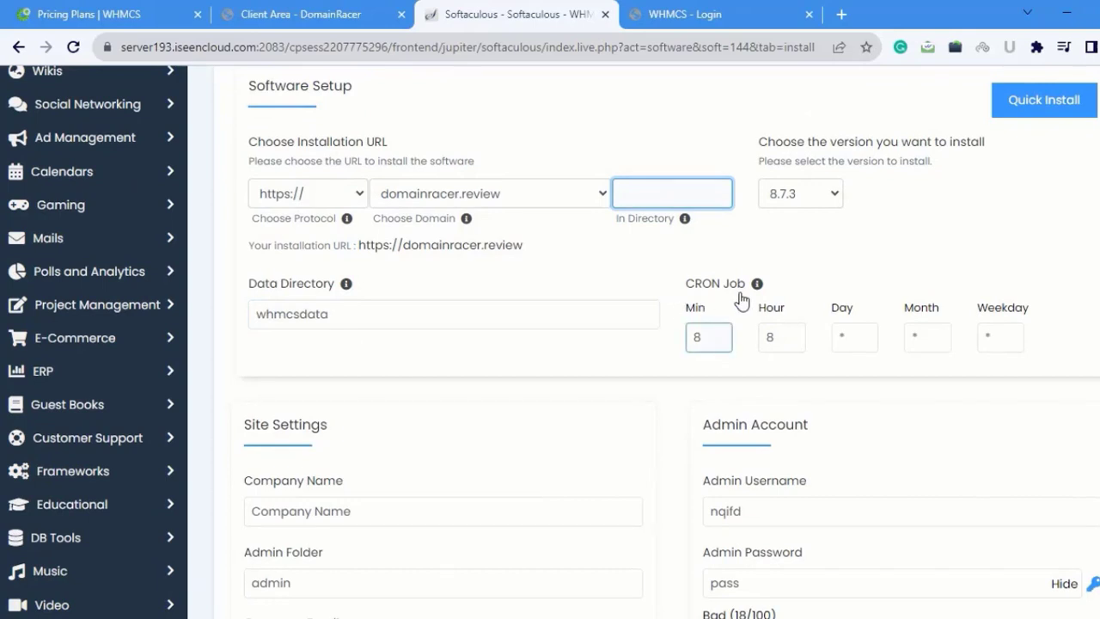
{"action": "left_click", "coordinate": [712, 338]}
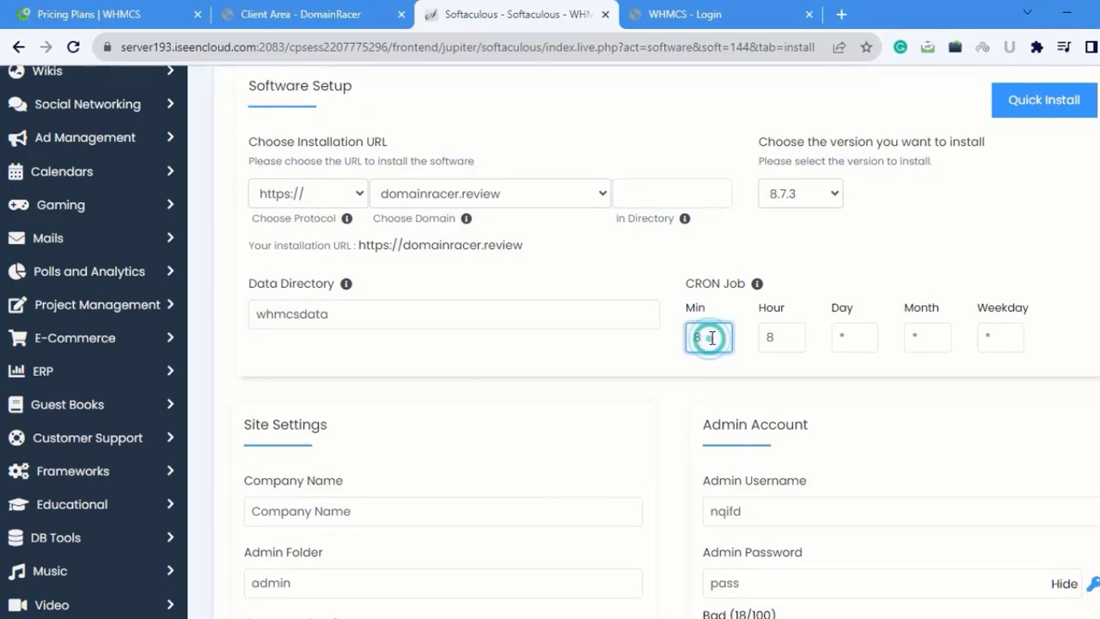
{"action": "type", "text": "5"}
{"action": "left_click", "coordinate": [796, 342]}
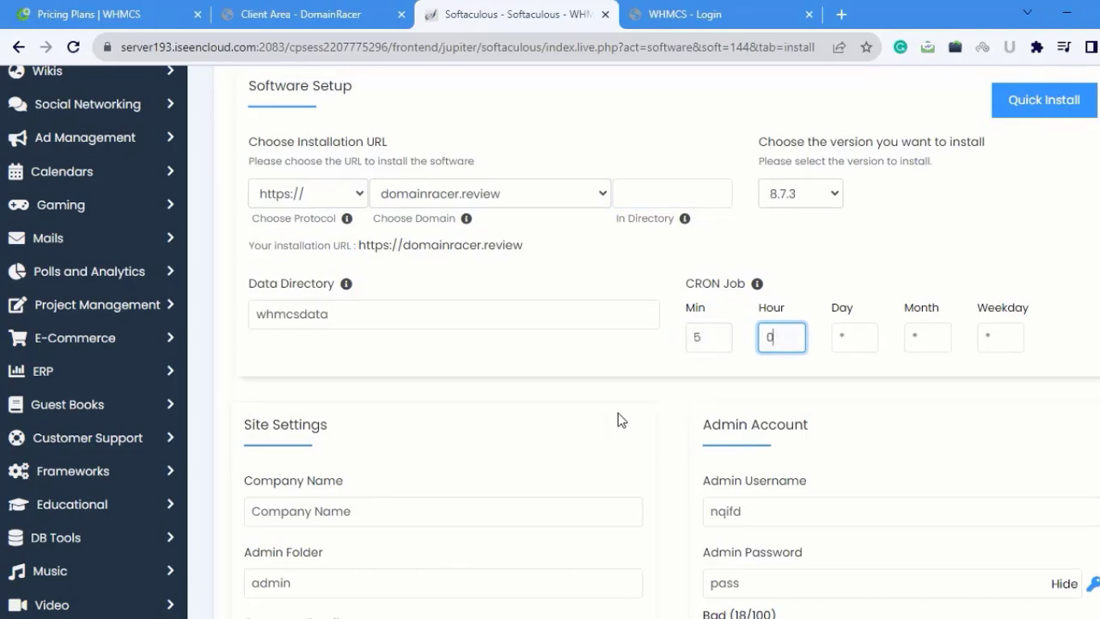
Step: Set the company name to DomainRacer and fill in the saved WHMCS licence key
{"action": "scroll", "coordinate": [618, 412], "scroll_direction": "down", "scroll_amount": 5}
{"action": "scroll", "coordinate": [462, 223], "scroll_direction": "up", "scroll_amount": 2}
{"action": "left_click", "coordinate": [398, 255]}
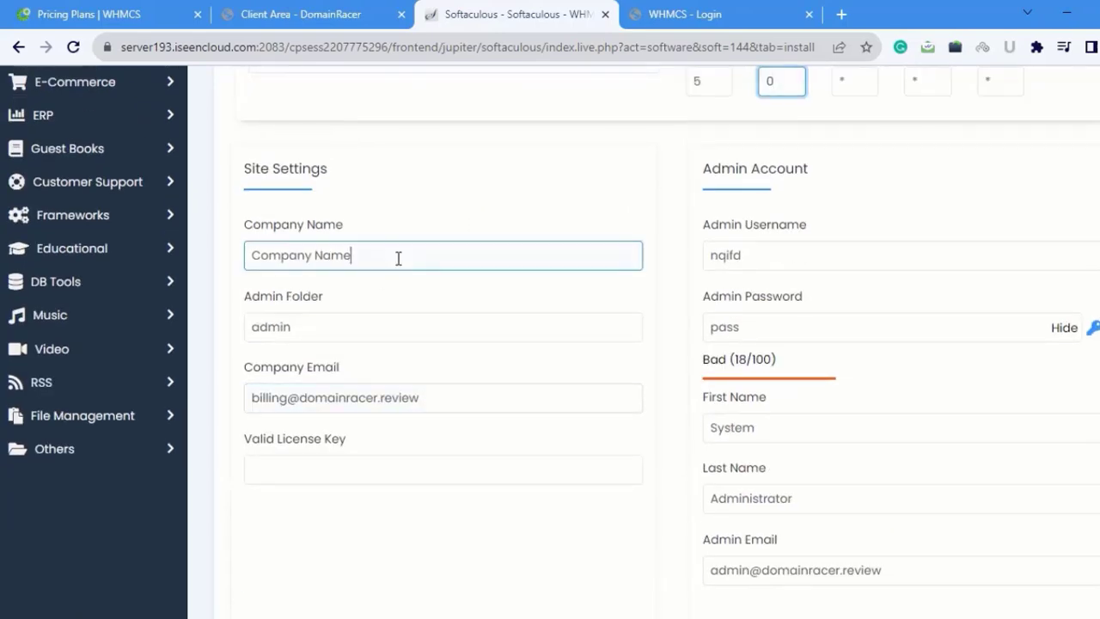
{"action": "left_click", "coordinate": [398, 255]}
{"action": "key", "text": "BackSpace"}
{"action": "key", "text": "BackSpace"}
{"action": "key", "text": "BackSpace"}
{"action": "key", "text": "BackSpace"}
{"action": "key", "text": "BackSpace"}
{"action": "key", "text": "BackSpace"}
{"action": "key", "text": "BackSpace"}
{"action": "key", "text": "BackSpace"}
{"action": "key", "text": "BackSpace"}
{"action": "key", "text": "BackSpace"}
{"action": "key", "text": "BackSpace"}
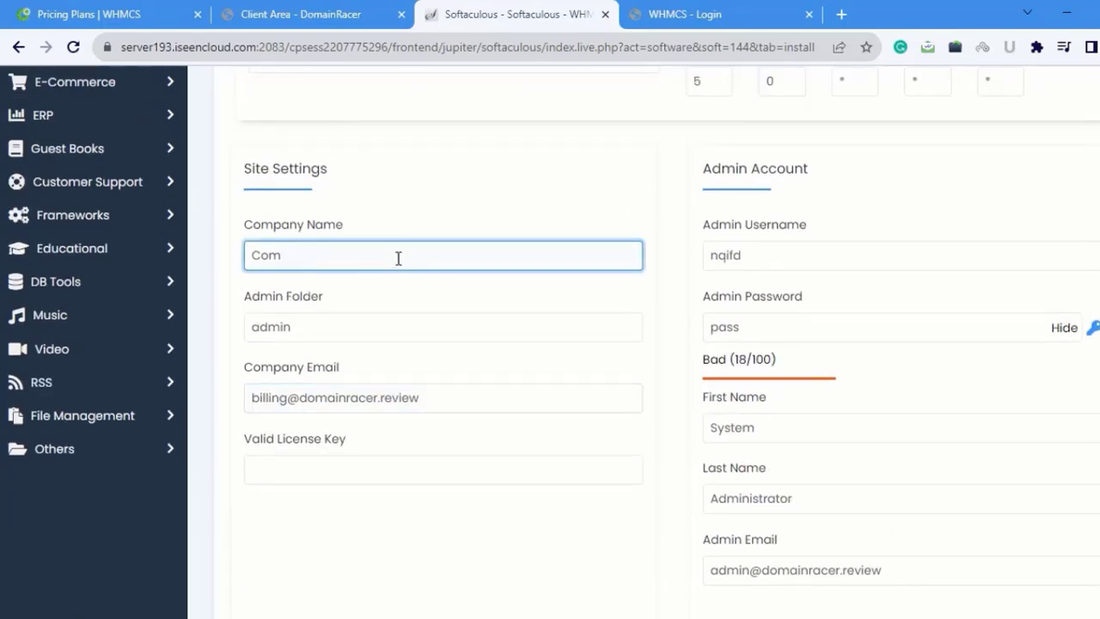
{"action": "left_click", "coordinate": [407, 292]}
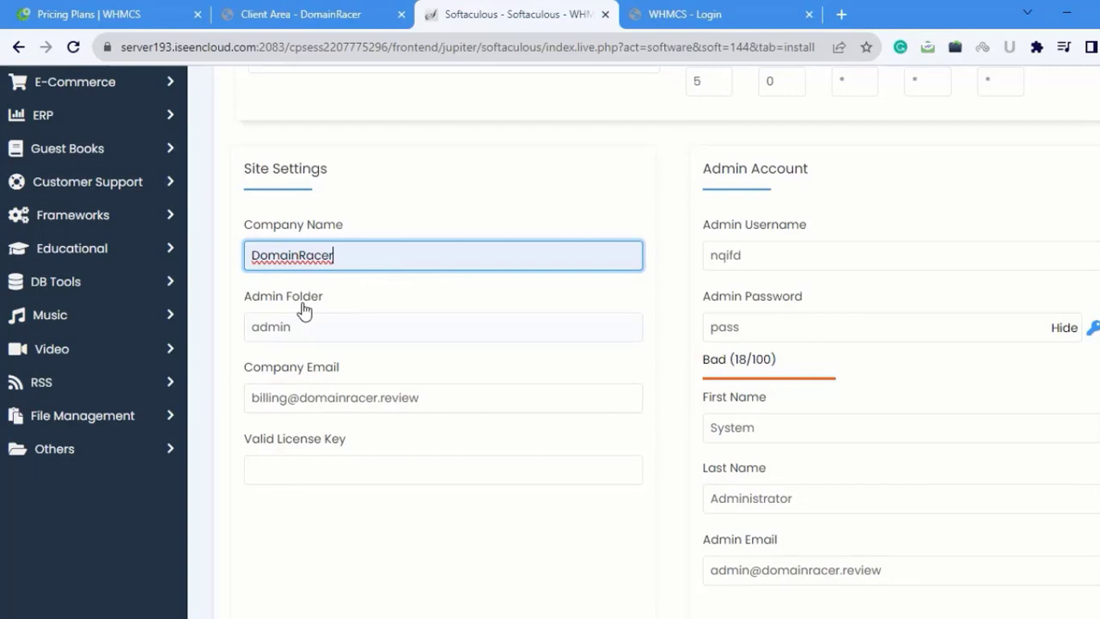
{"action": "left_click", "coordinate": [476, 408]}
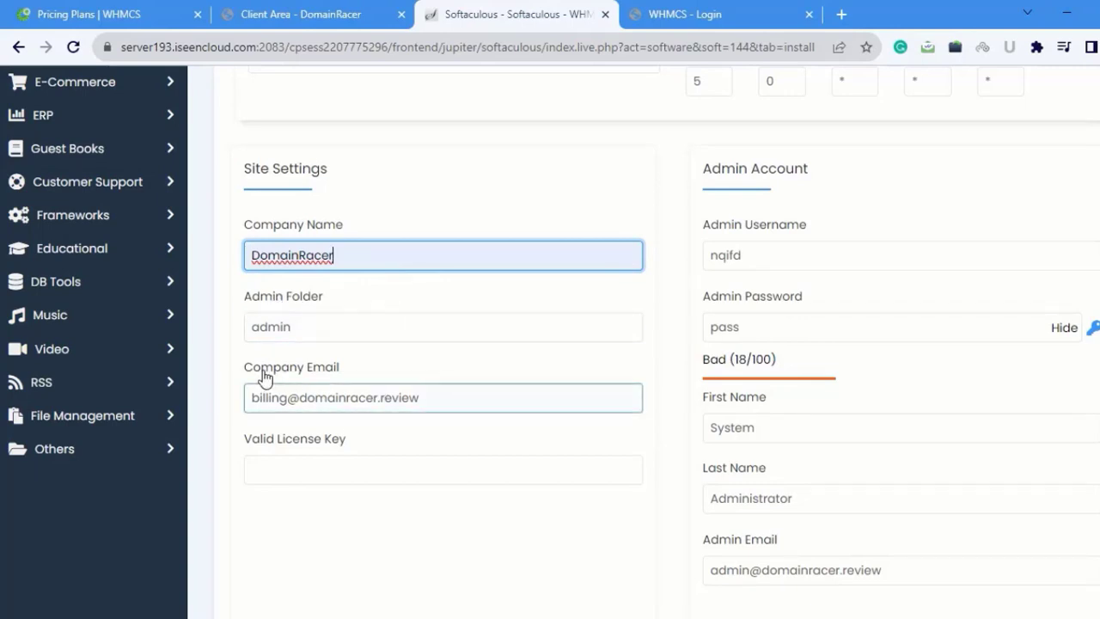
{"action": "key", "text": "Tab"}
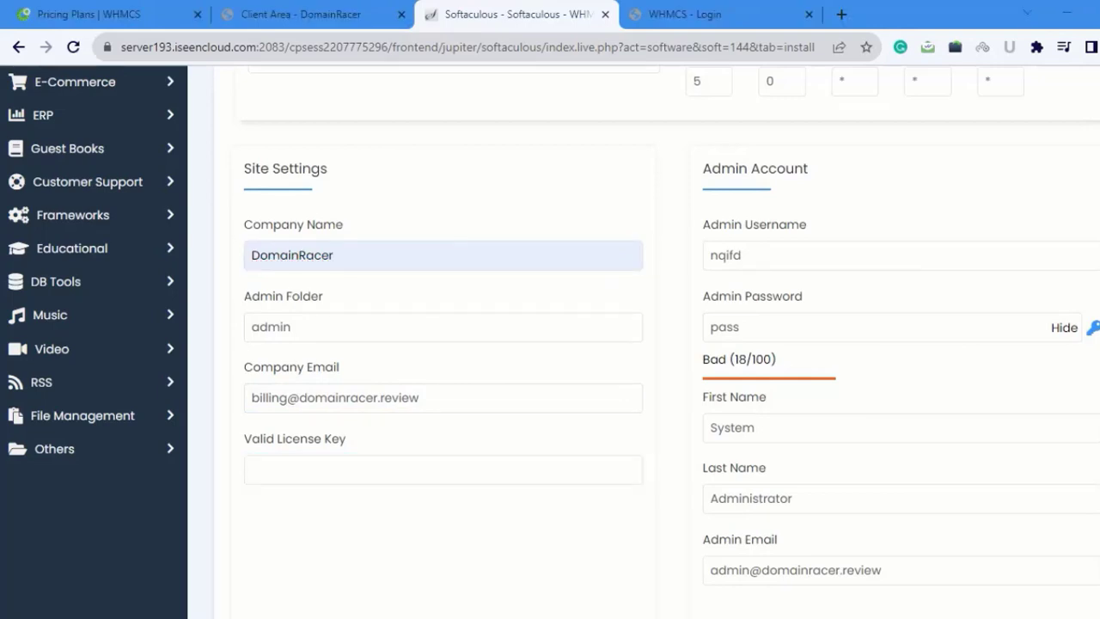
{"action": "left_click", "coordinate": [313, 458]}
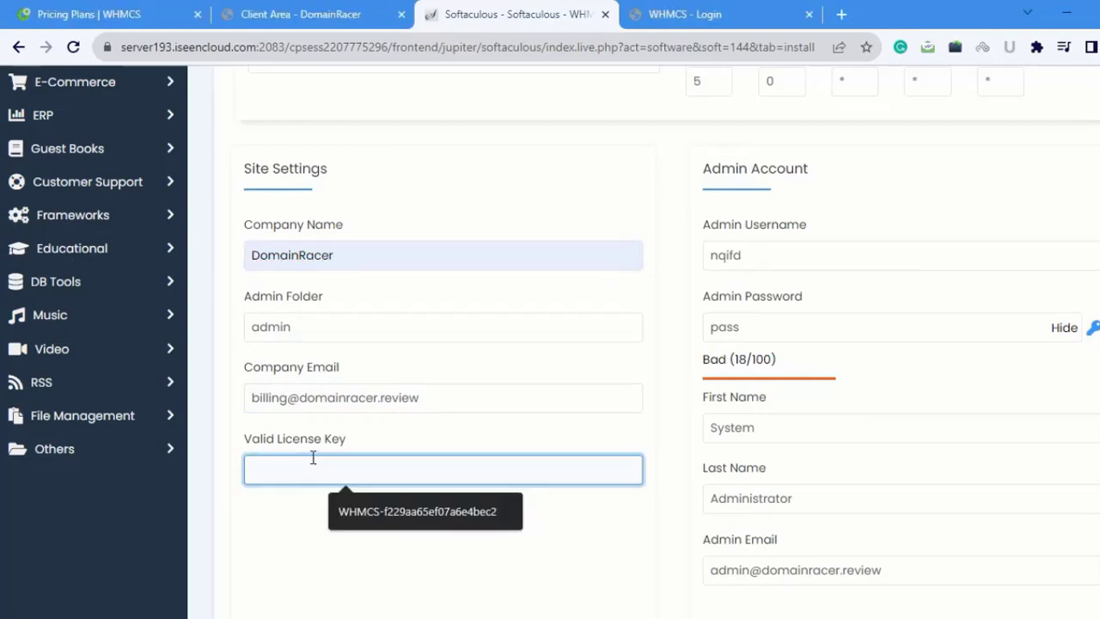
{"action": "key", "text": "ctrl+v"}
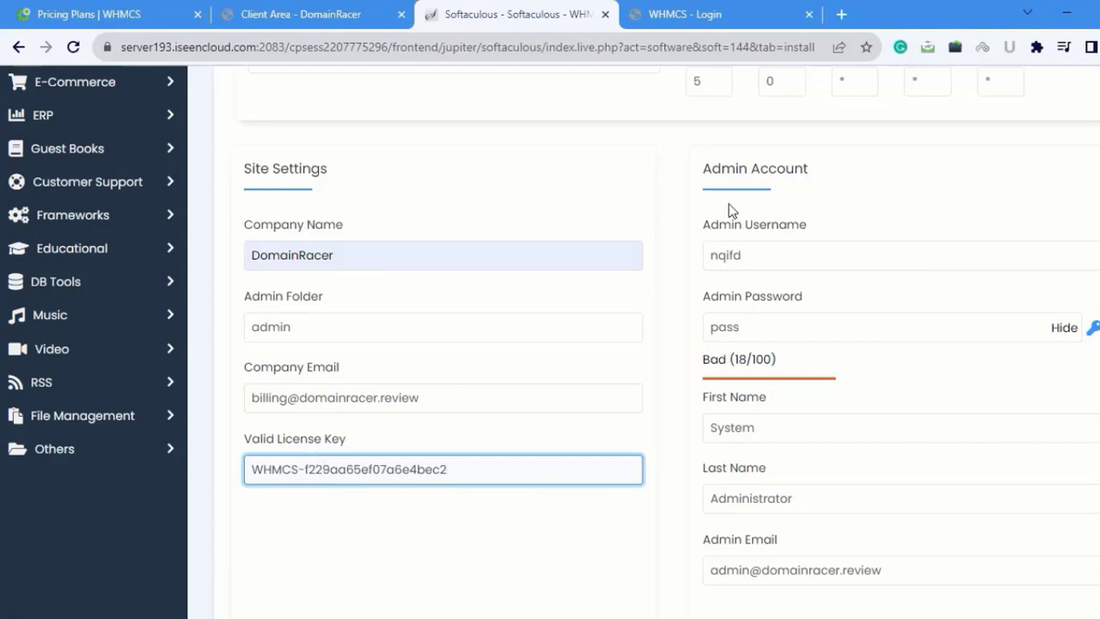
Step: Replace the admin username and lengthen the admin password until it rates Good
{"action": "double_click", "coordinate": [778, 257]}
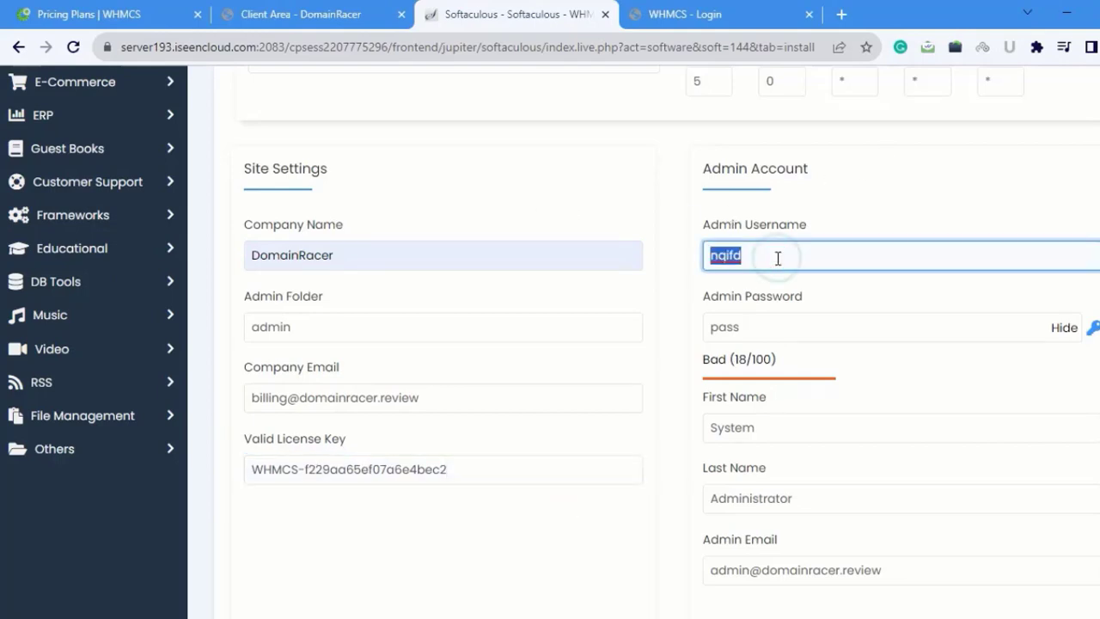
{"action": "key", "text": "BackSpace"}
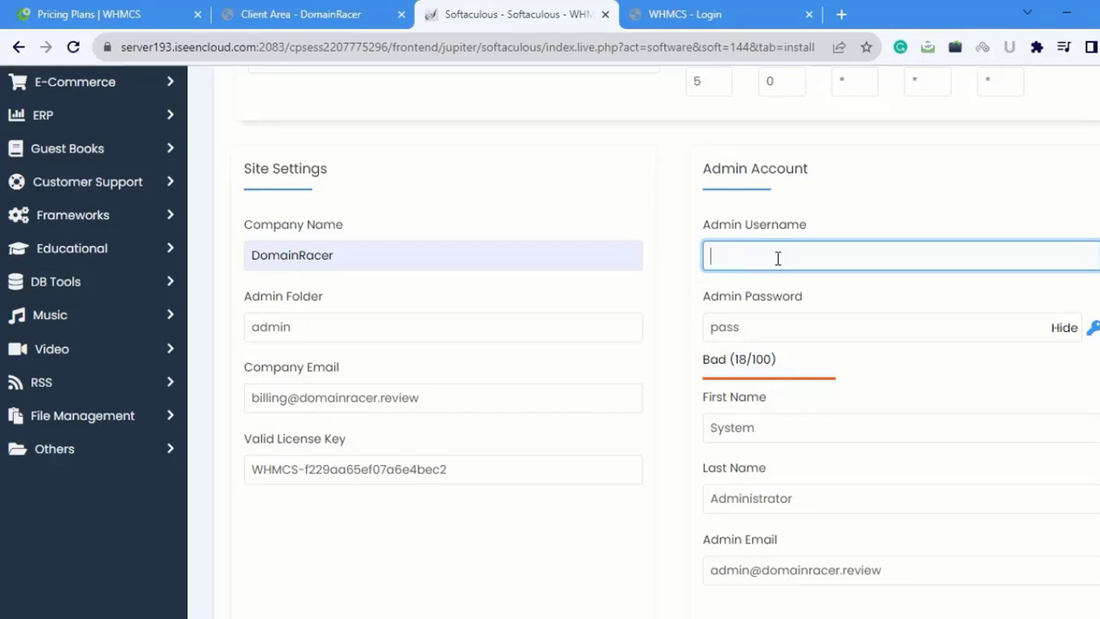
{"action": "type", "text": "Johndemo"}
{"action": "left_click", "coordinate": [771, 324]}
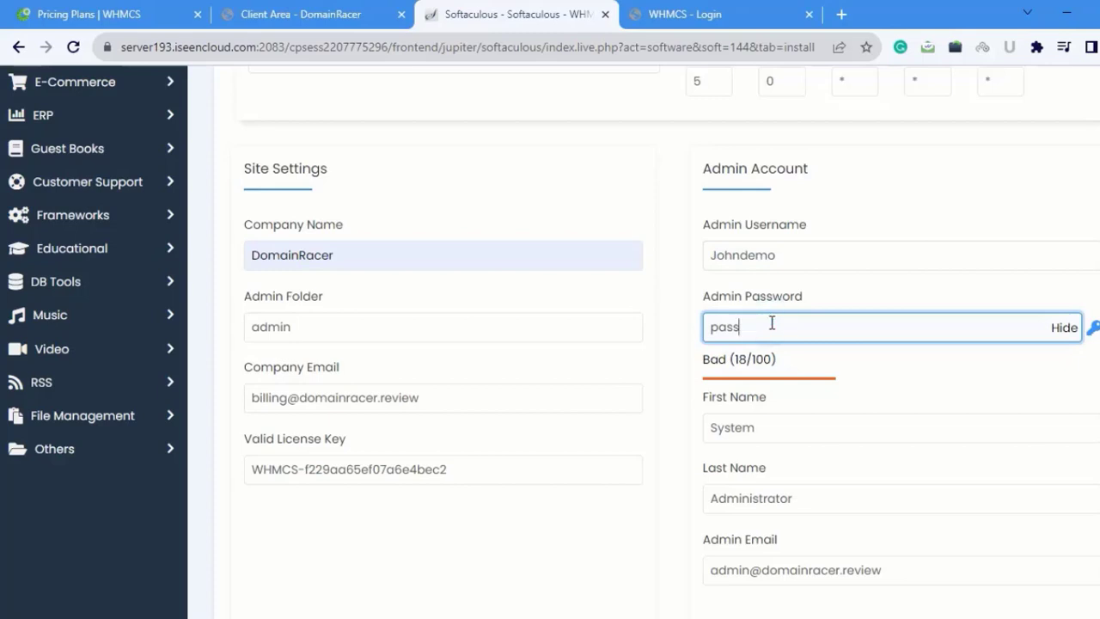
{"action": "scroll", "coordinate": [823, 404], "scroll_direction": "down", "scroll_amount": 4}
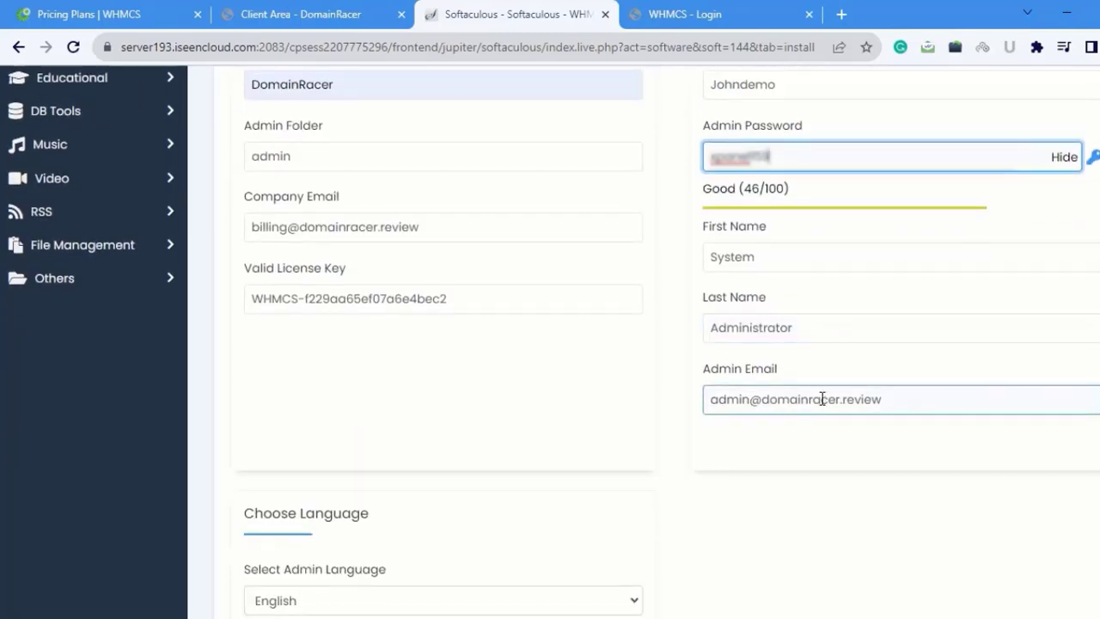
Step: Keep English for admin and site language and run the WHMCS installation
{"action": "scroll", "coordinate": [822, 400], "scroll_direction": "down", "scroll_amount": 3}
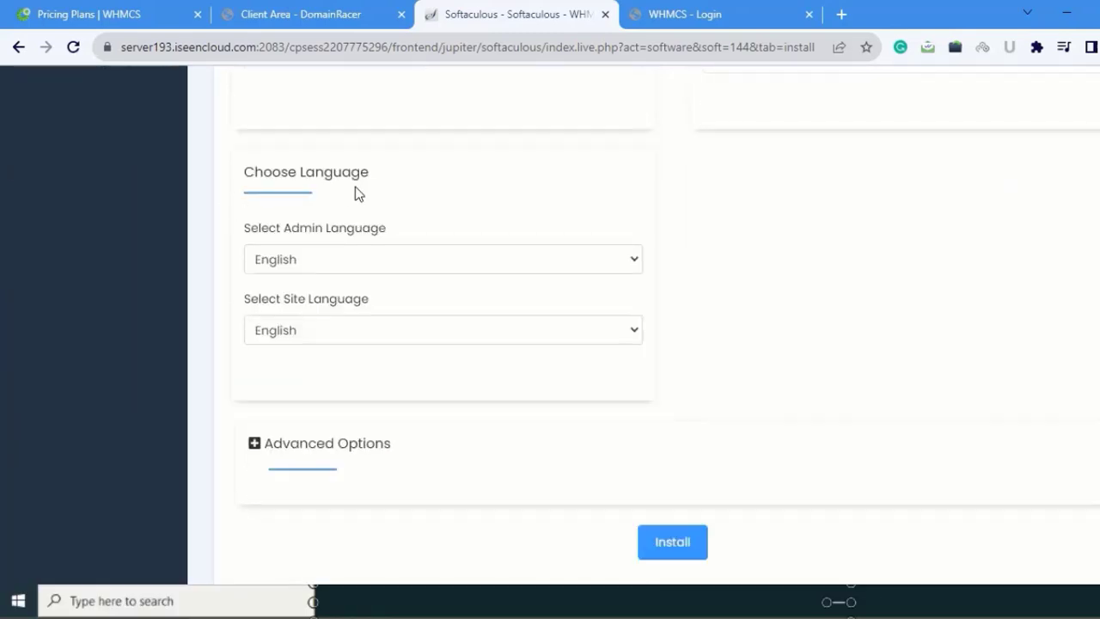
{"action": "left_click", "coordinate": [368, 259]}
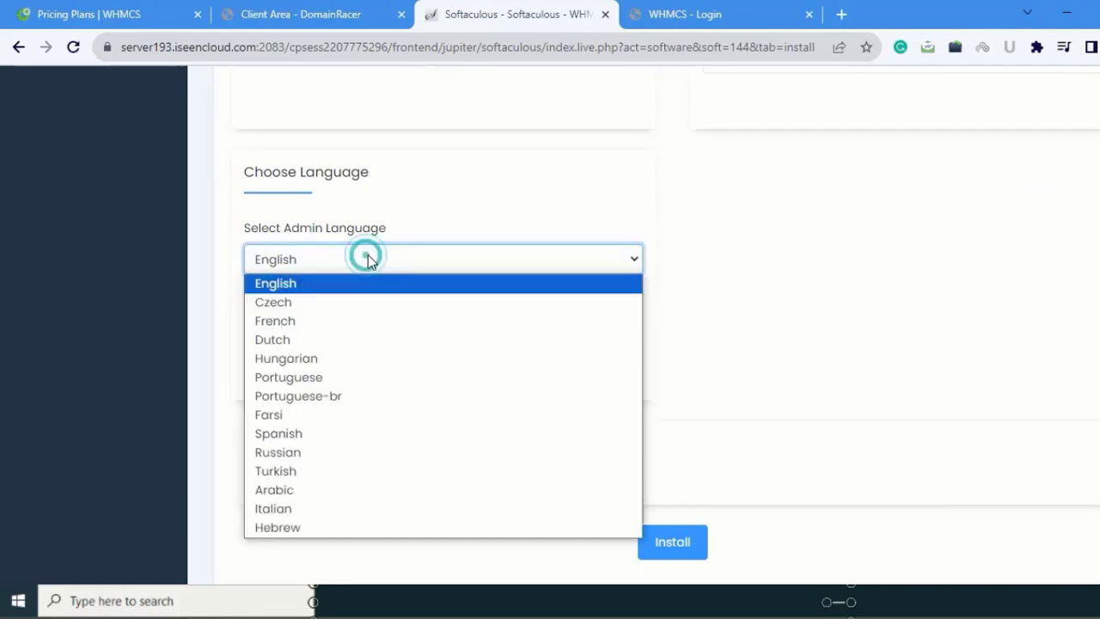
{"action": "left_click", "coordinate": [343, 284]}
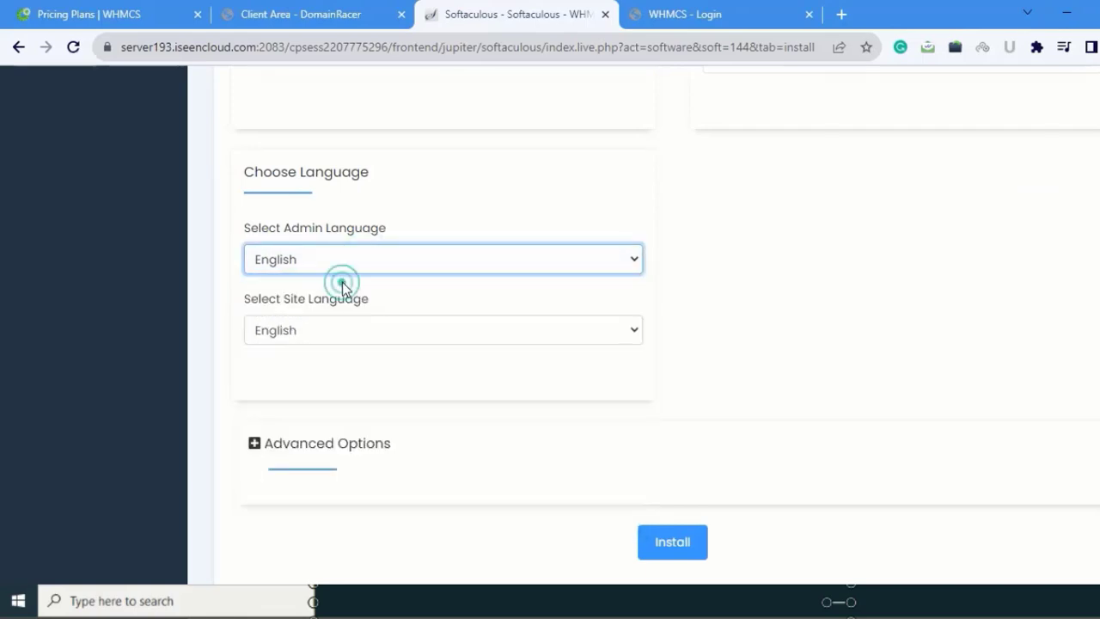
{"action": "left_click", "coordinate": [331, 331]}
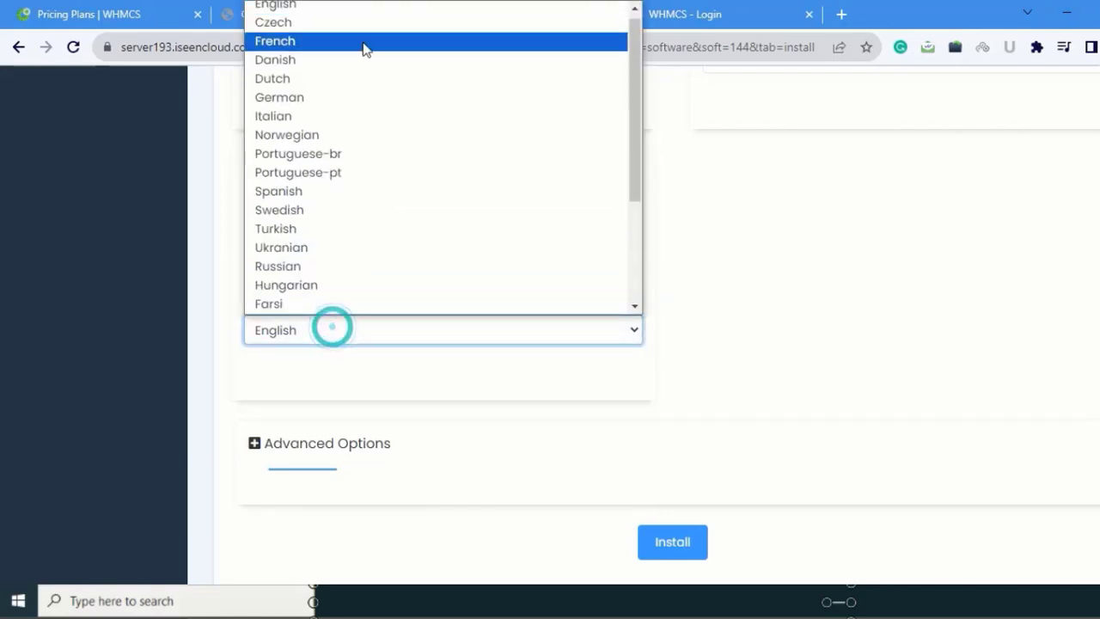
{"action": "left_click", "coordinate": [351, 8]}
{"action": "scroll", "coordinate": [596, 470], "scroll_direction": "down", "scroll_amount": 1}
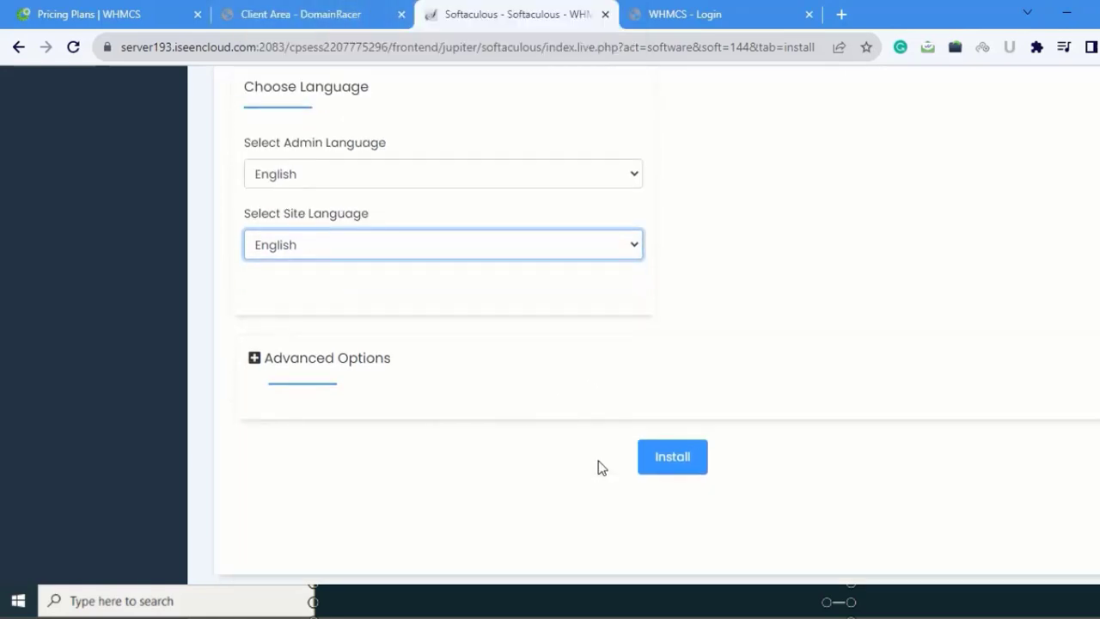
{"action": "left_click", "coordinate": [672, 460]}
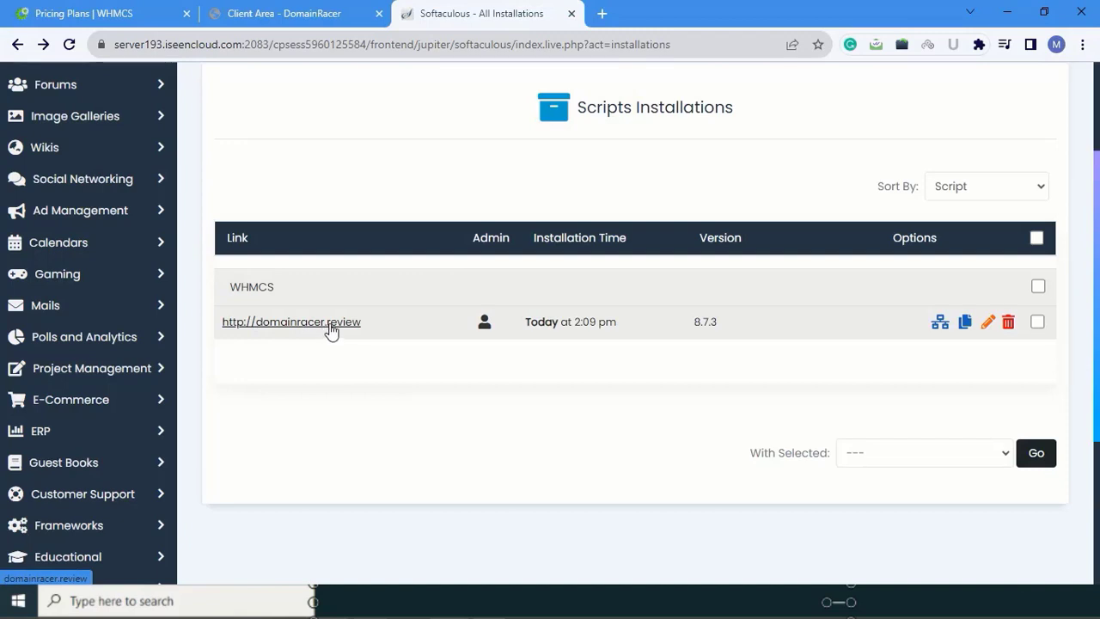
Step: Sign in to WHMCS admin with saved credentials and Remember Me, then close the Getting Started Wizard
{"action": "left_click", "coordinate": [865, 601]}
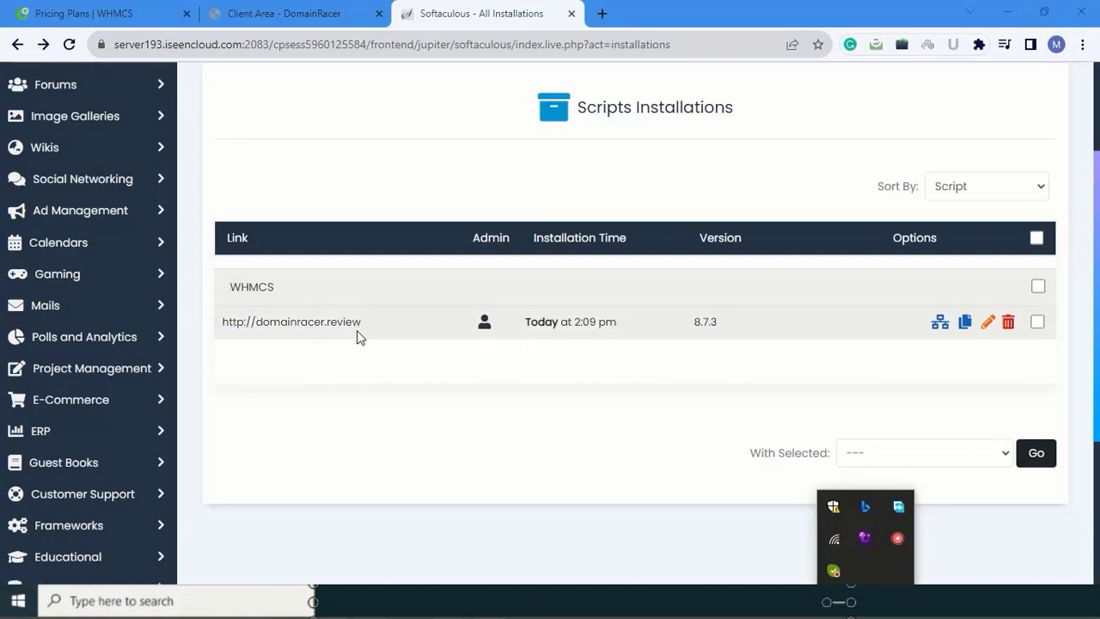
{"action": "left_click", "coordinate": [485, 324]}
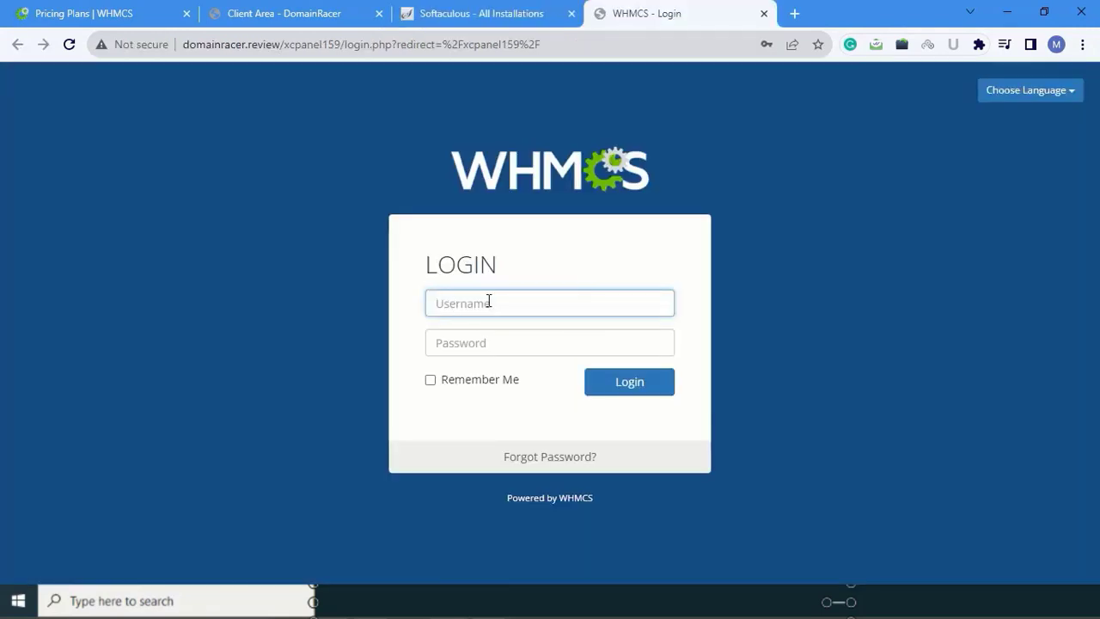
{"action": "left_click", "coordinate": [488, 301]}
{"action": "left_click", "coordinate": [537, 342]}
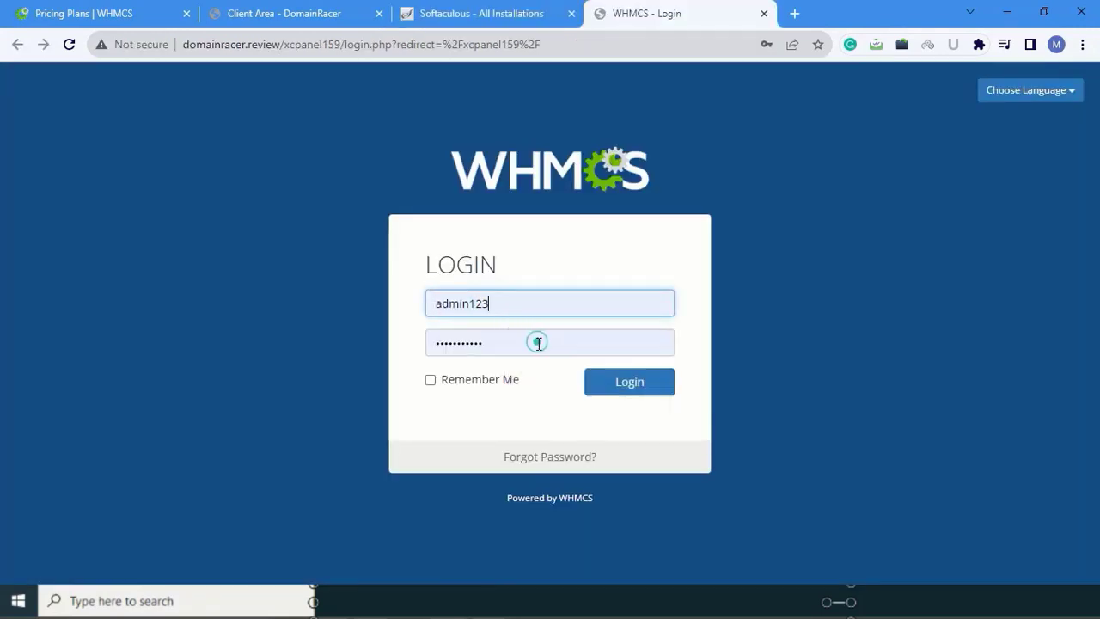
{"action": "left_click", "coordinate": [430, 380]}
{"action": "left_click", "coordinate": [634, 384]}
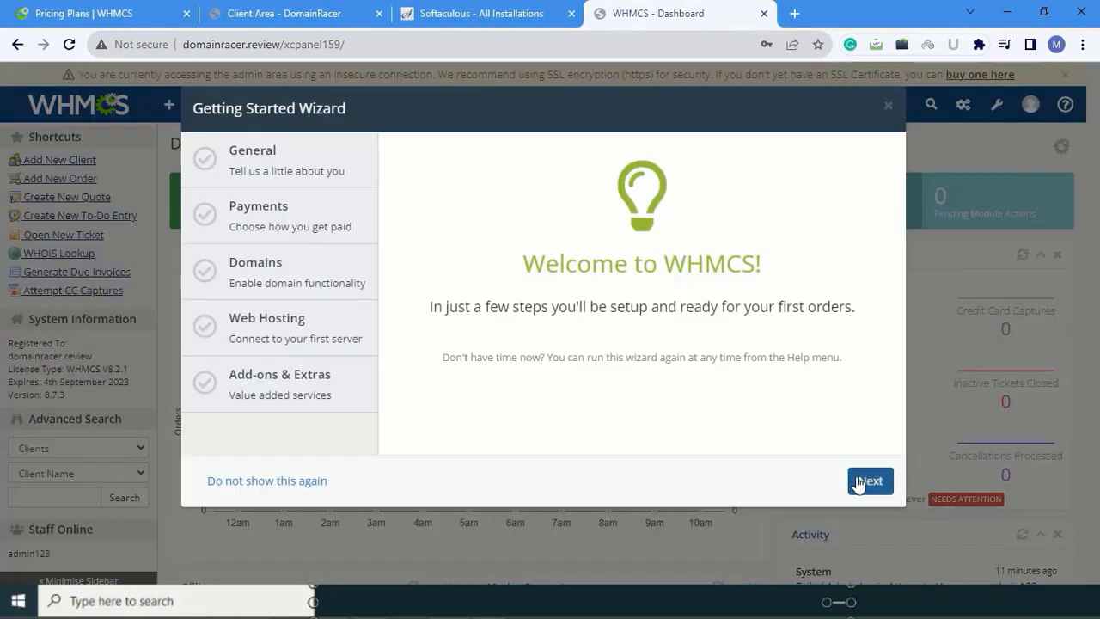
{"action": "left_click", "coordinate": [858, 484]}
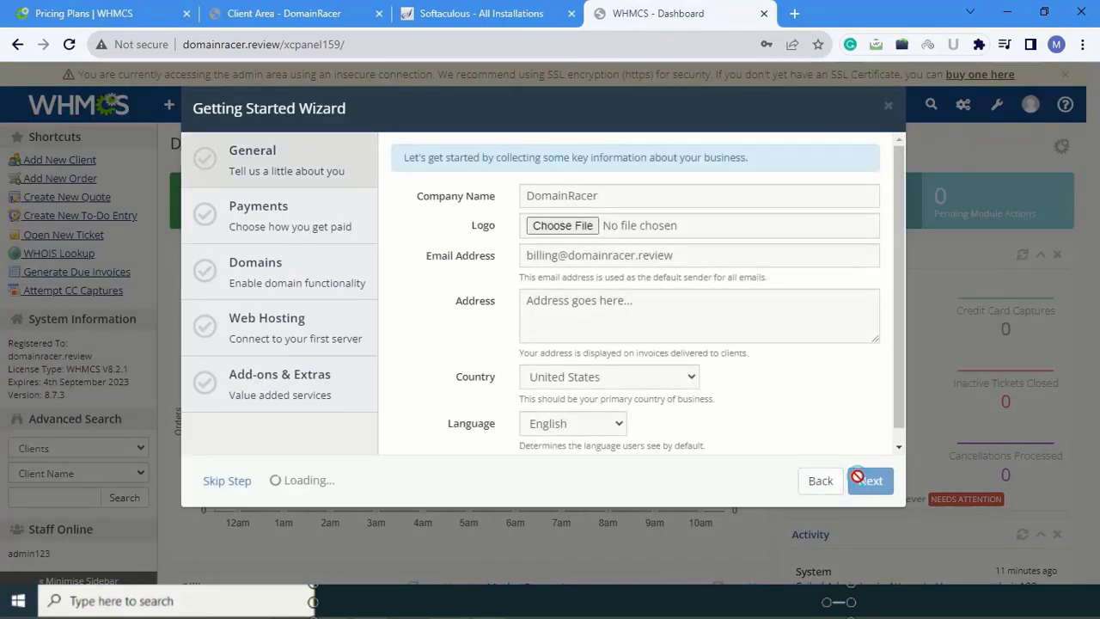
{"action": "left_click", "coordinate": [875, 541]}
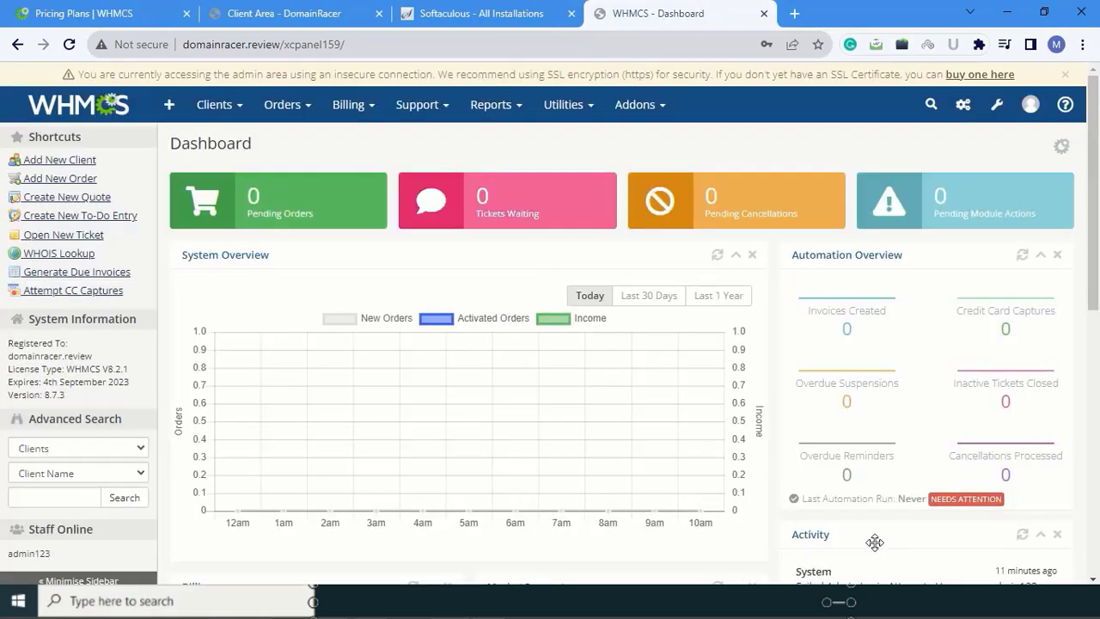